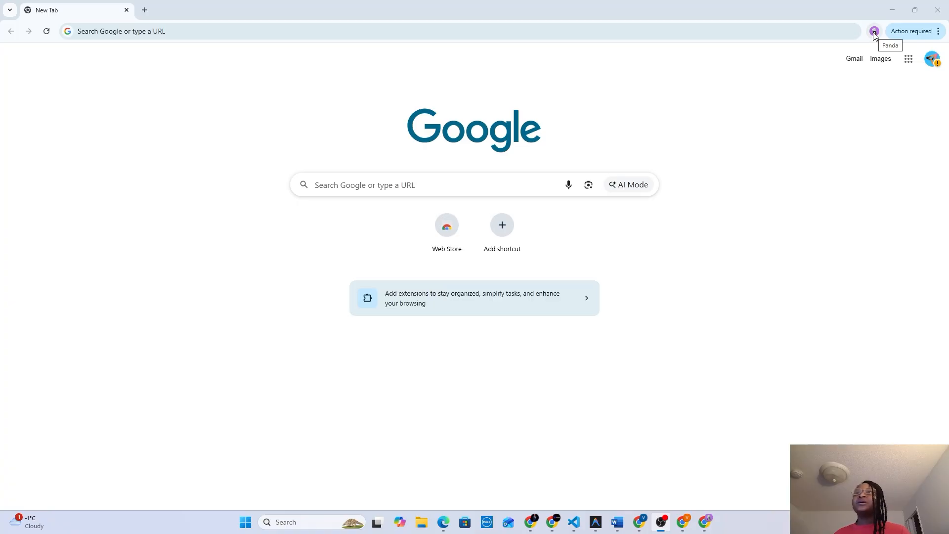
- Open Manage your Google Account from the Google avatar menu on the New Tab page
click(874, 32)
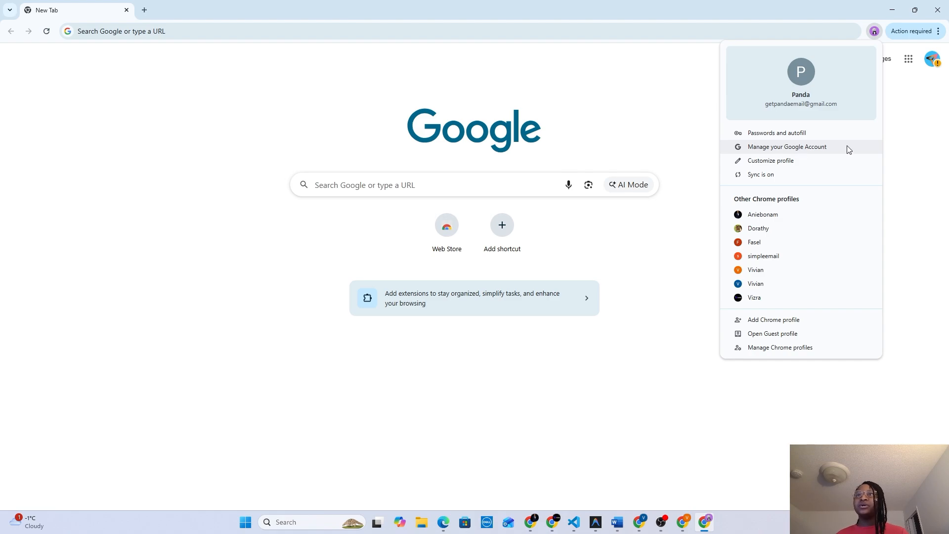
click(903, 144)
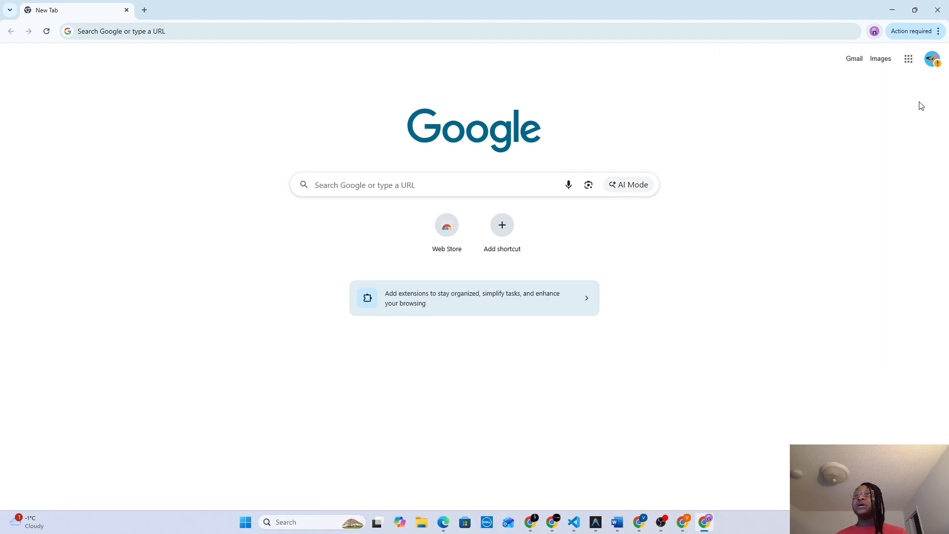
click(933, 61)
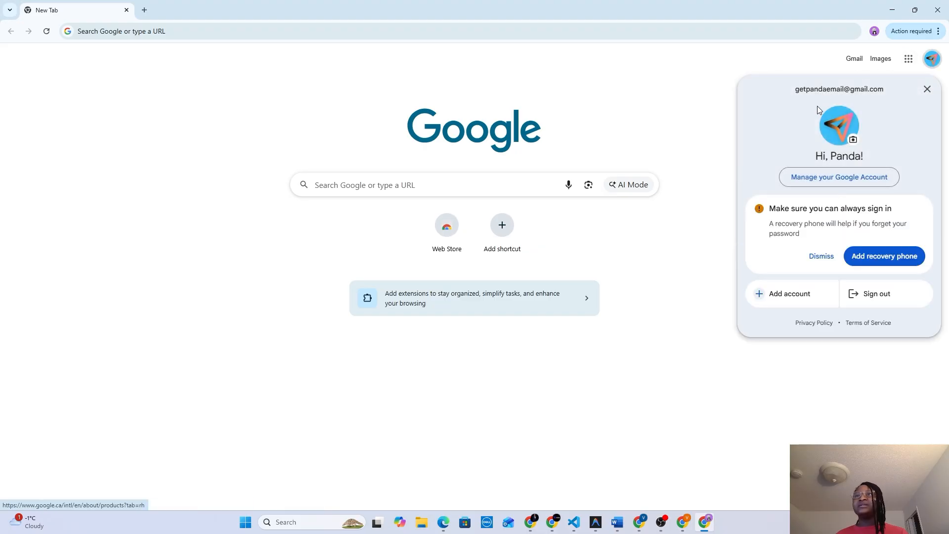
click(807, 183)
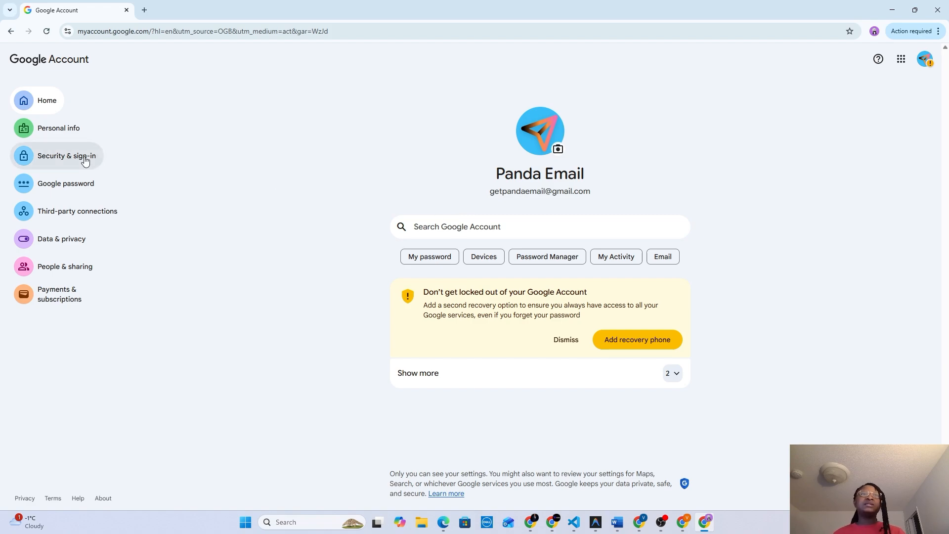
- Go to Security & sign-in and open the 2-Step Verification row
click(56, 161)
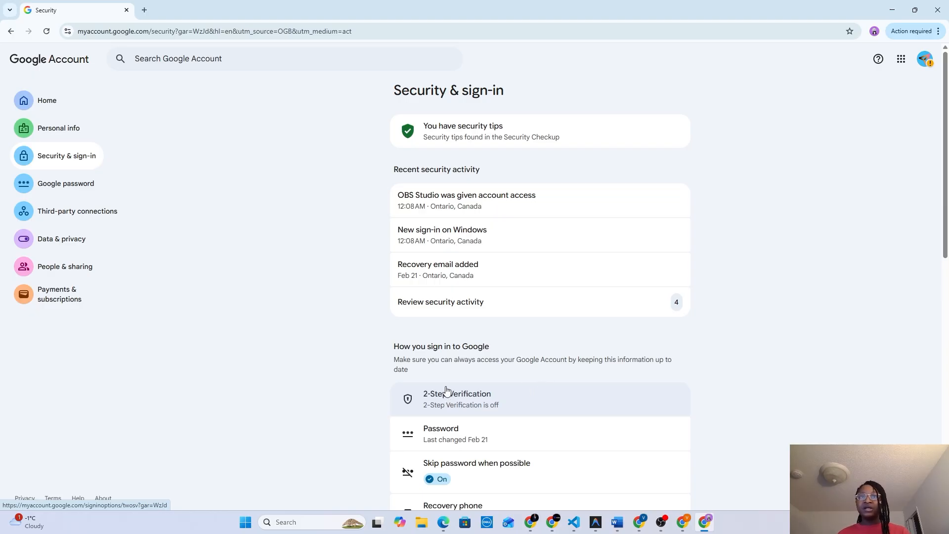
click(531, 401)
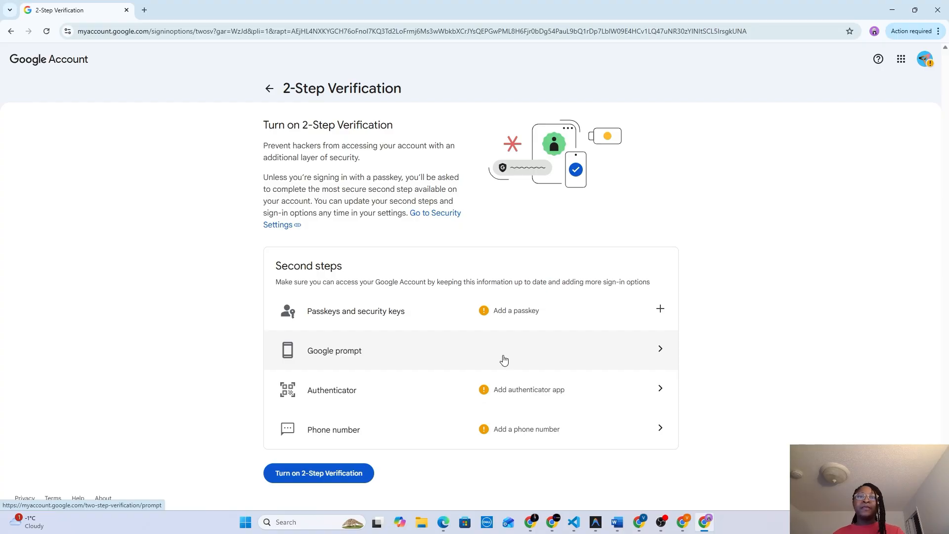
- Set up an authenticator app as a second step, then return to 2-Step Verification
click(331, 393)
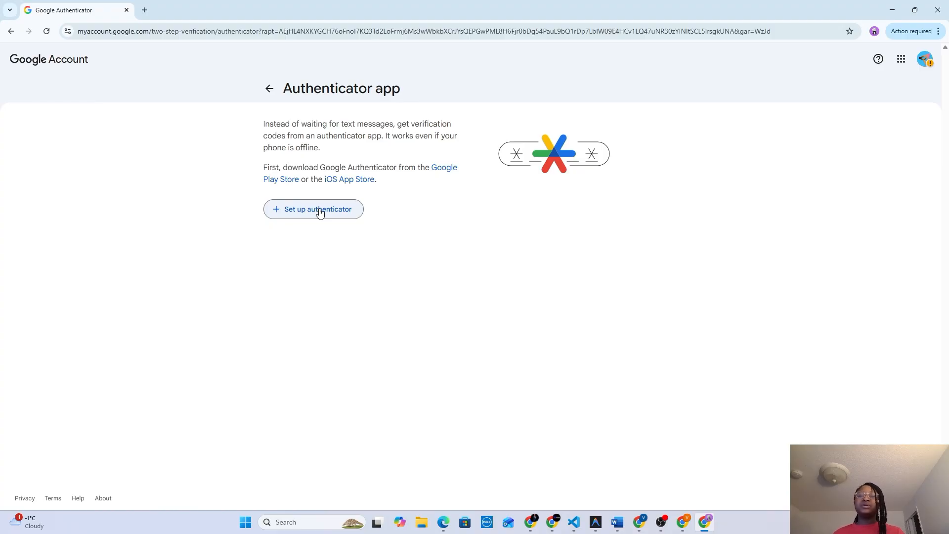
click(269, 89)
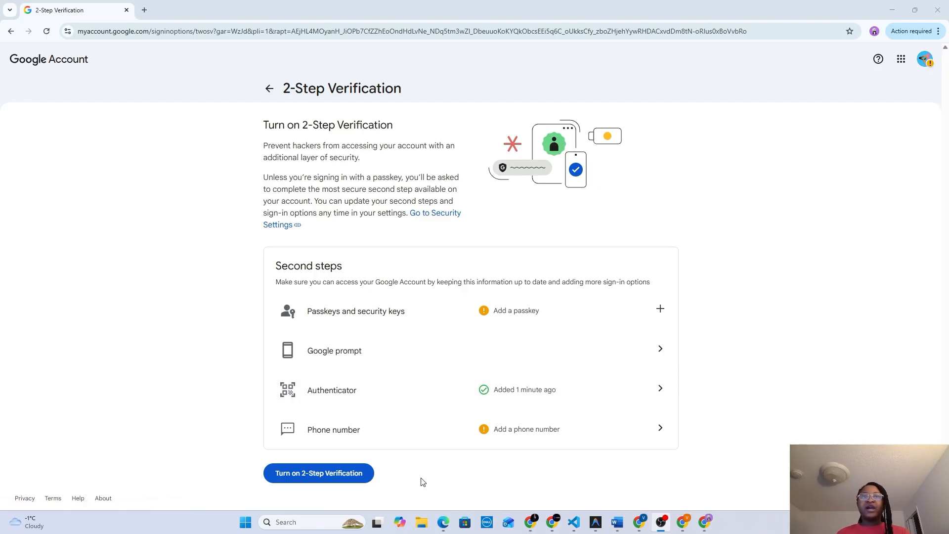
- Turn on 2-Step Verification, skipping the phone number and confirming the protection notice
click(329, 474)
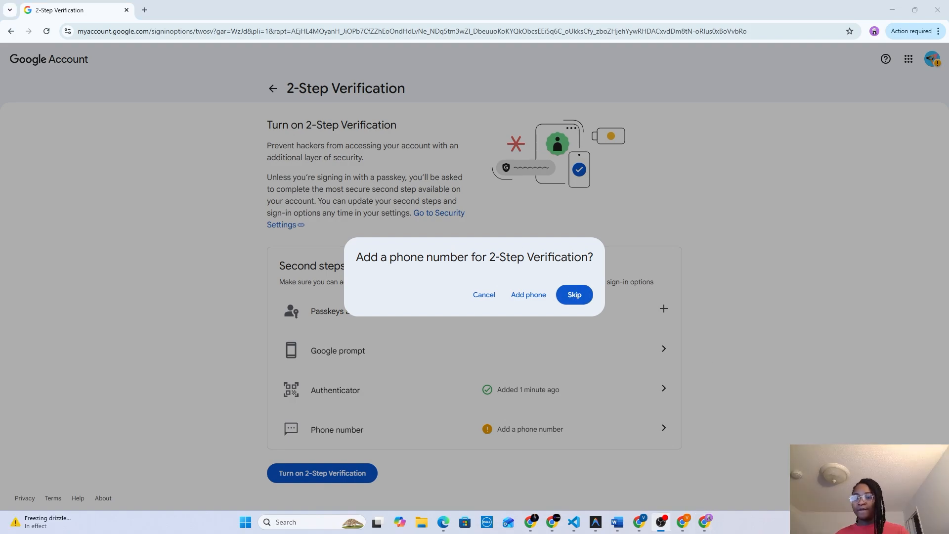
click(573, 297)
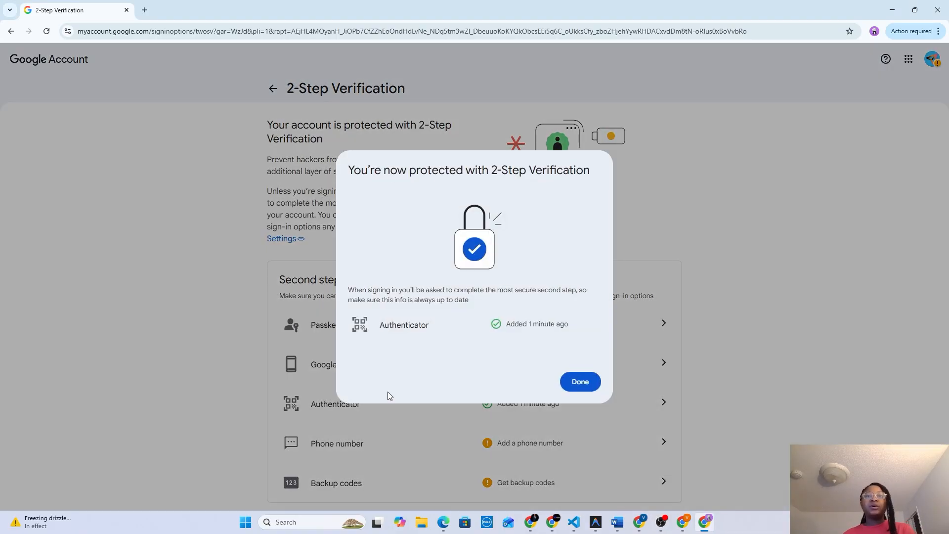
click(584, 387)
scroll(415, 403, down, 1)
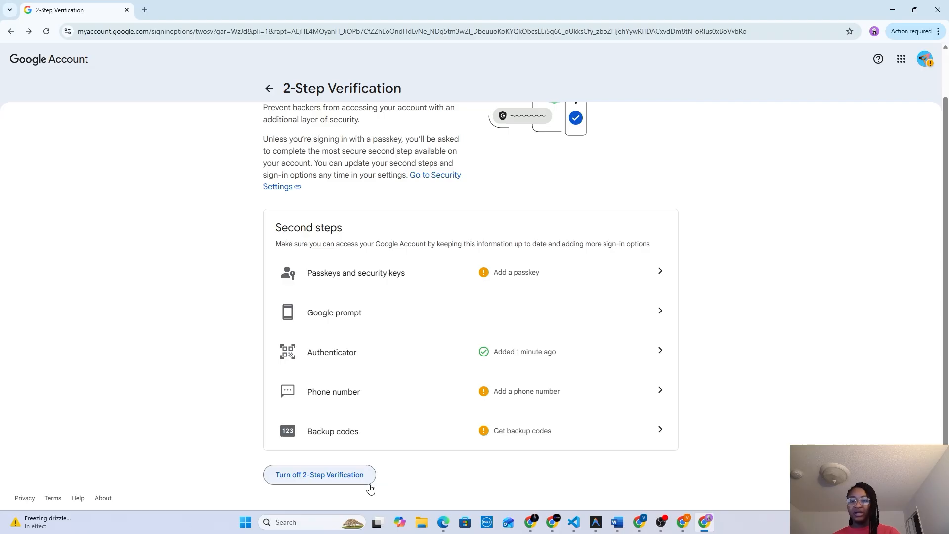
scroll(460, 340, up, 1)
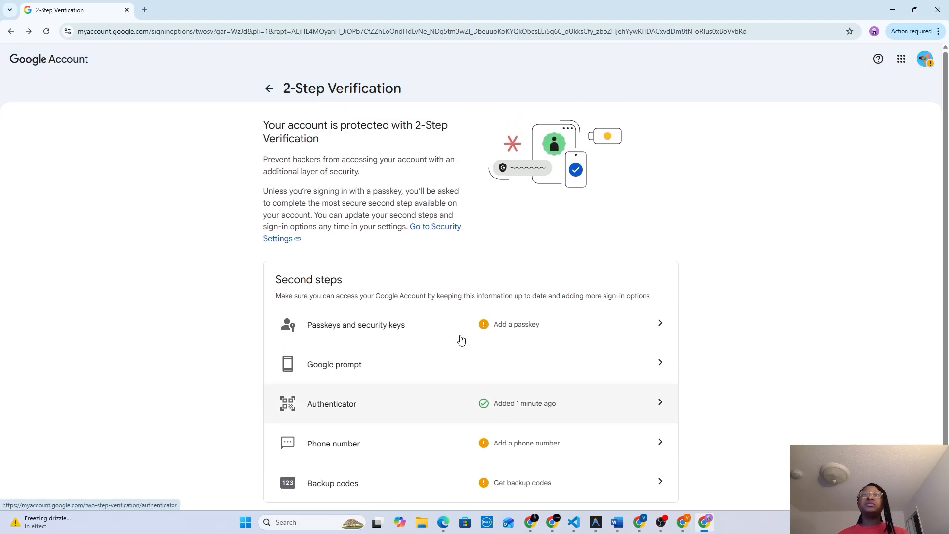
scroll(458, 345, down, 1)
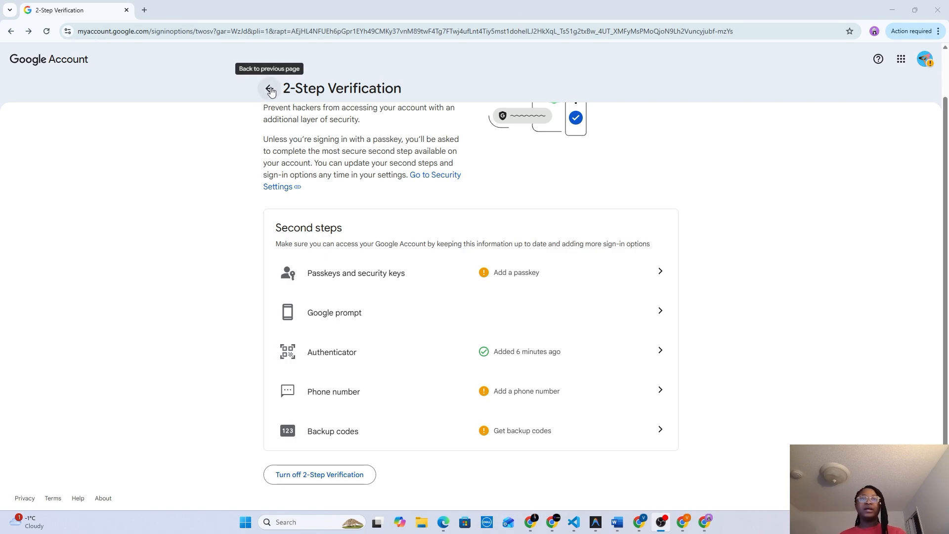
- Go back to Security & sign-in, where 2-Step Verification now shows as on
click(271, 90)
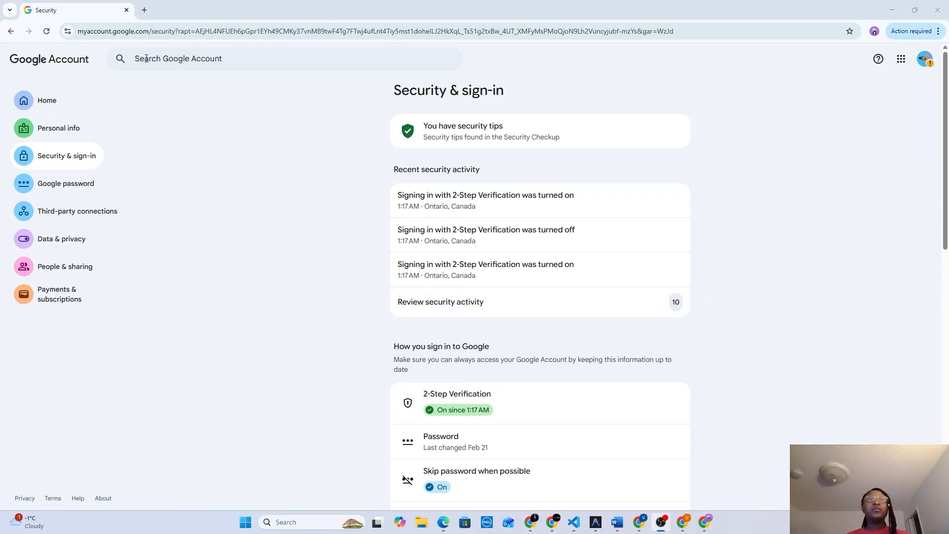
- Search the account settings for 'App Password' and pick the App passwords suggestion
click(146, 59)
text(App P)
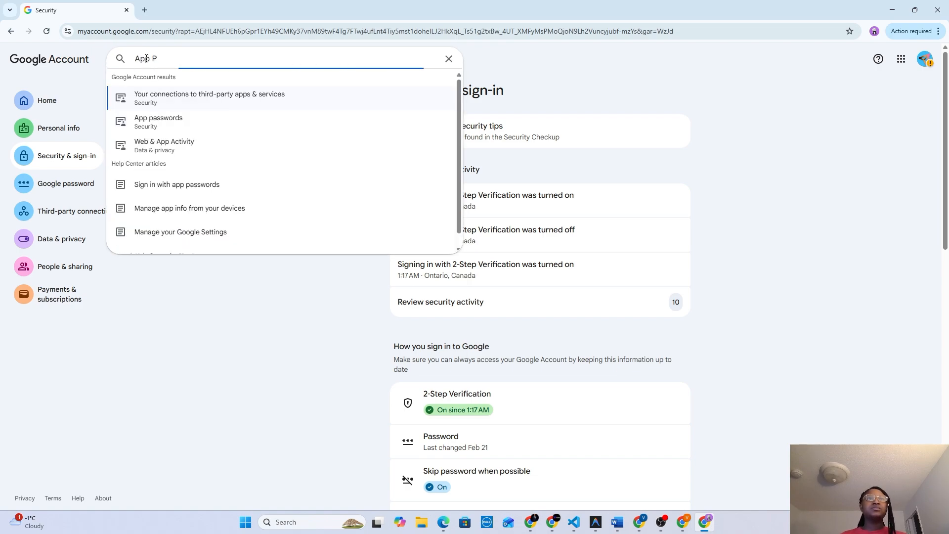
text(assword)
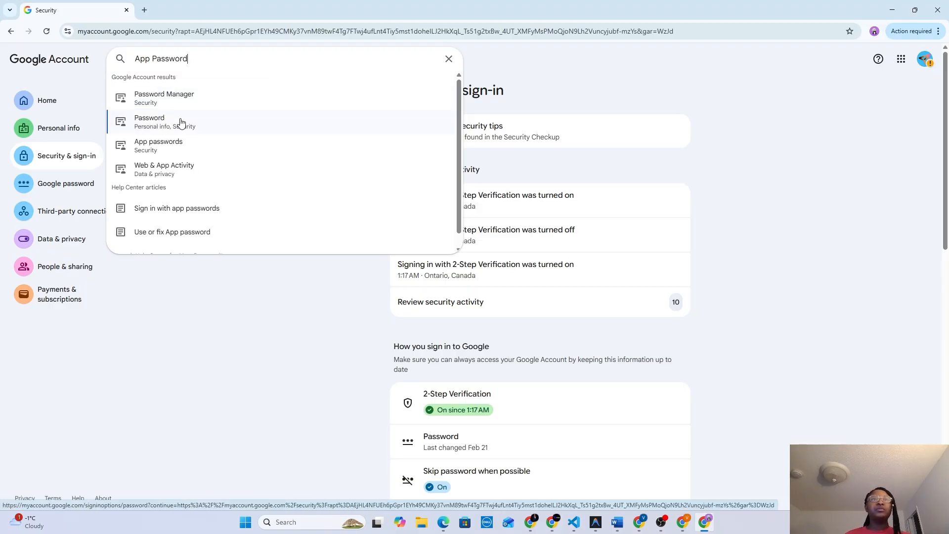
key(Up)
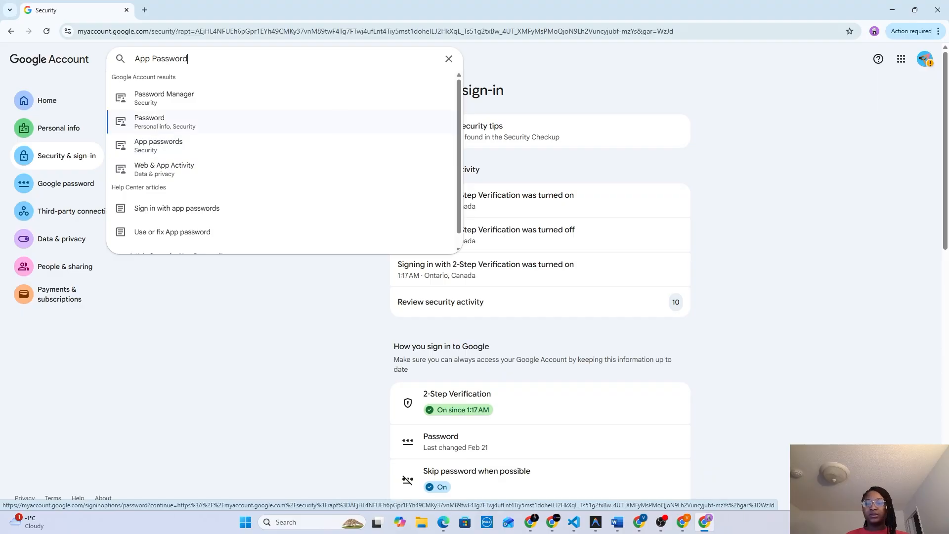
key(Up)
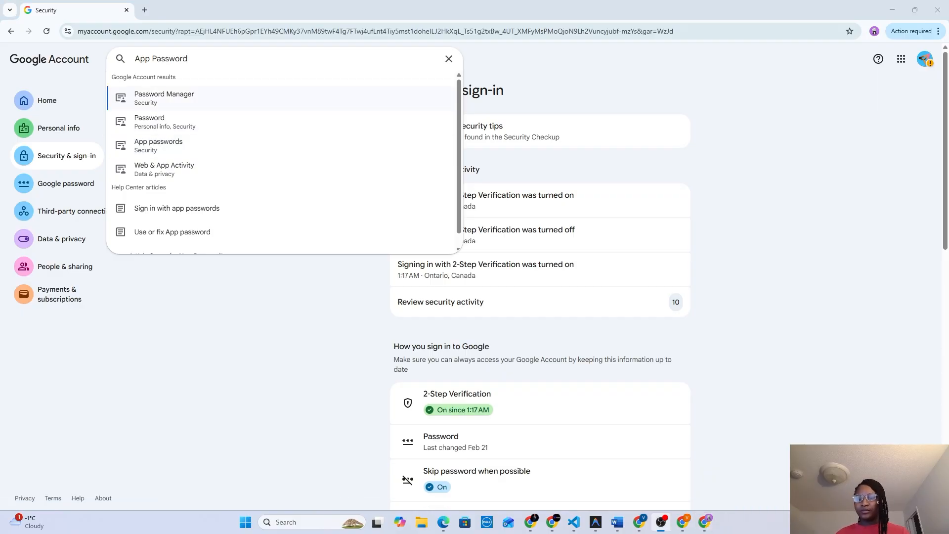
click(177, 144)
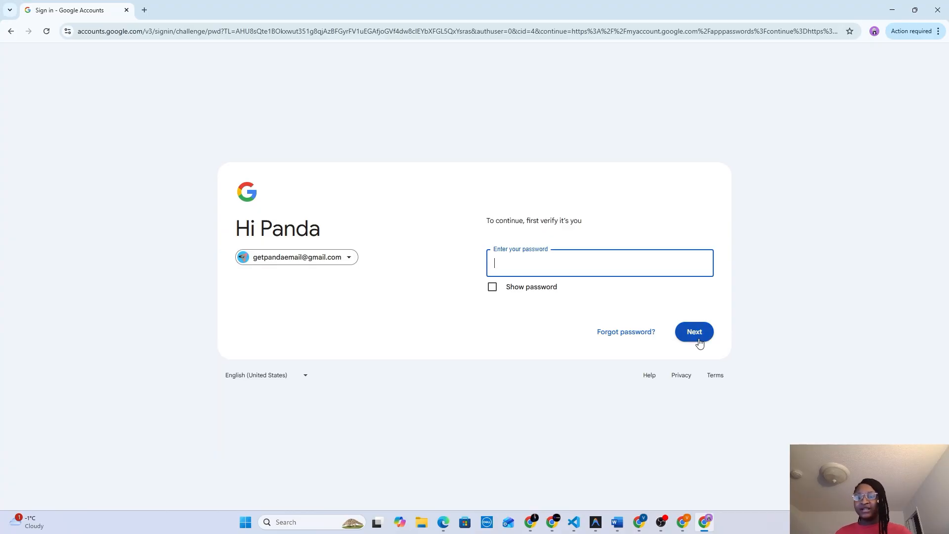
- Verify the account password, then name the new app password 'Panda Email Configuration'
key(ctrl+v)
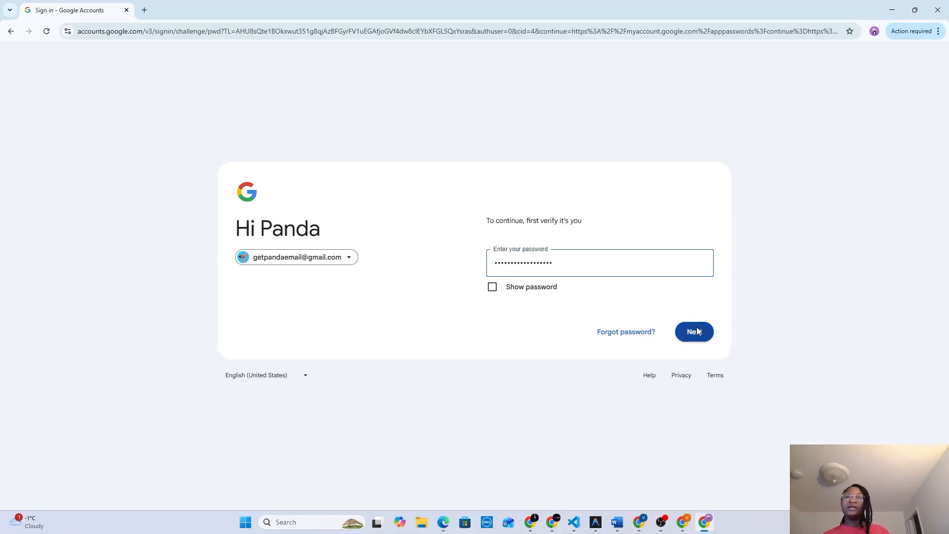
click(696, 327)
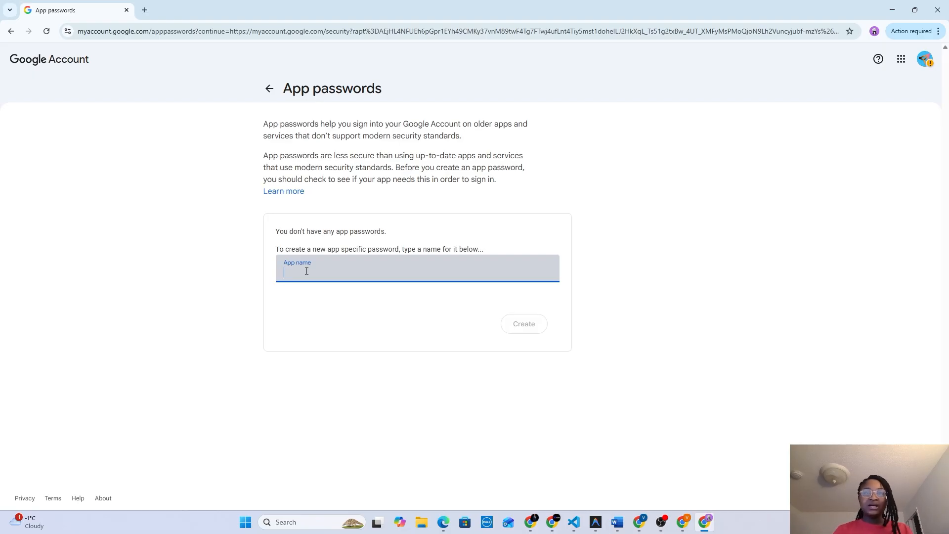
text(pAND)
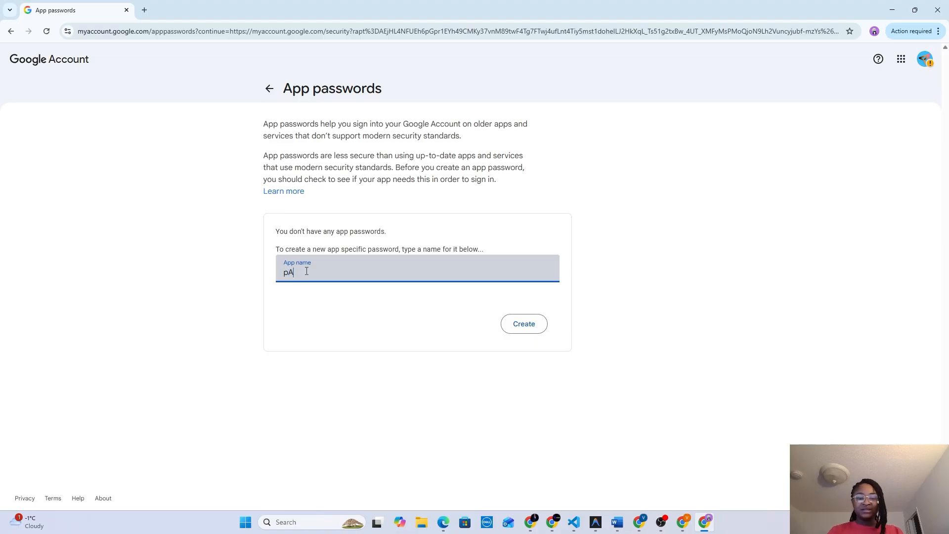
key(BackSpace)
key(BackSpace)
key(BackSpace)
key(BackSpace)
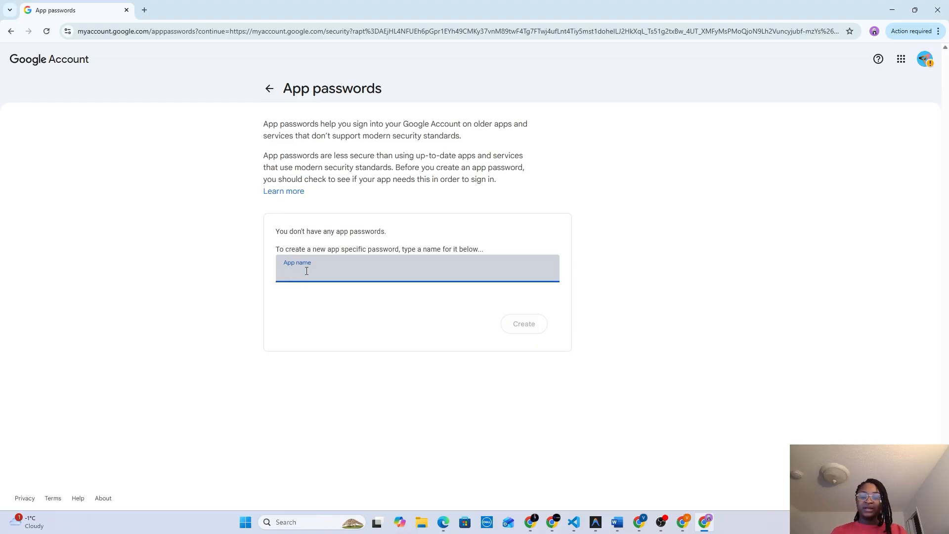
text(PandaE)
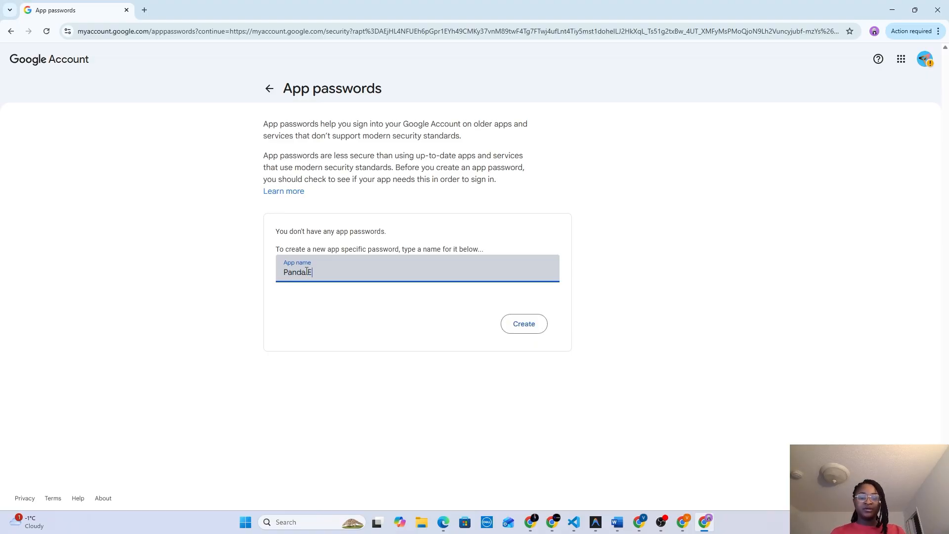
text(mail Confif)
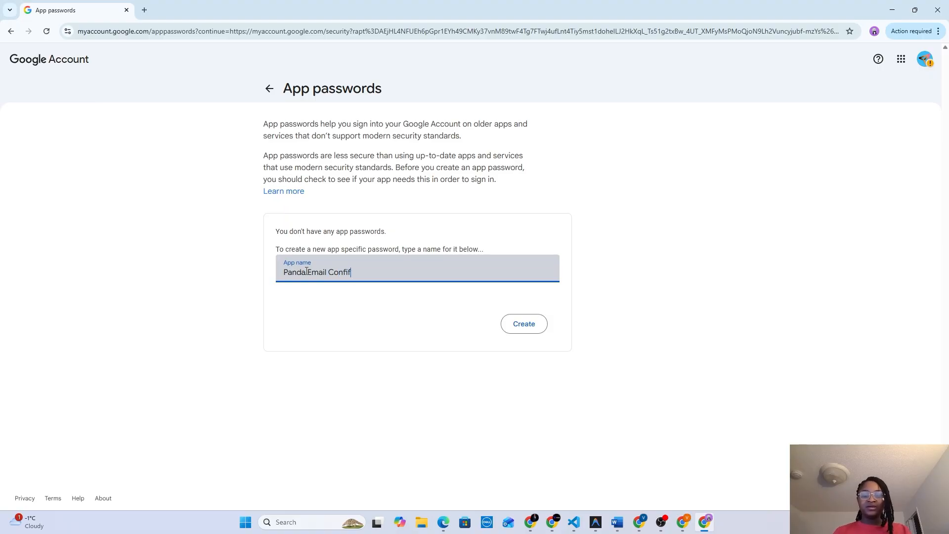
key(BackSpace)
text(gu)
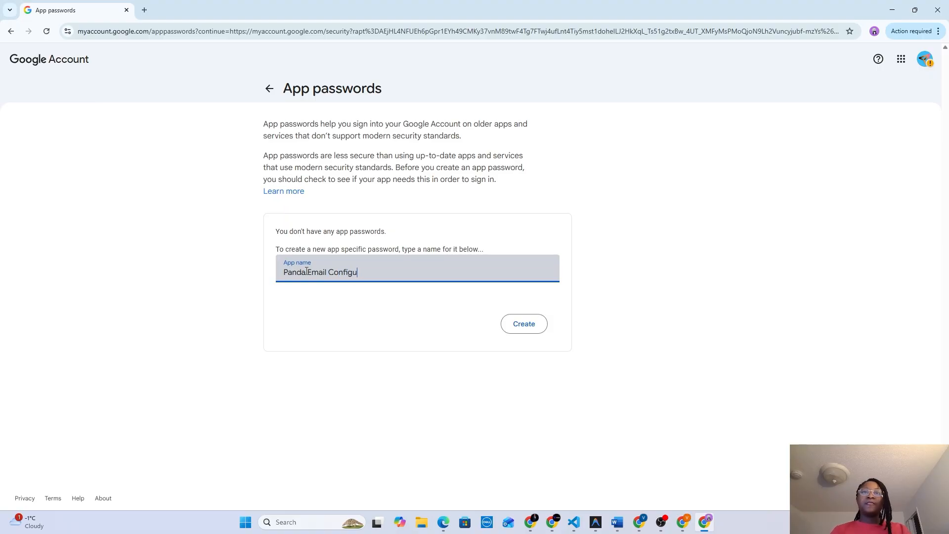
text(ration)
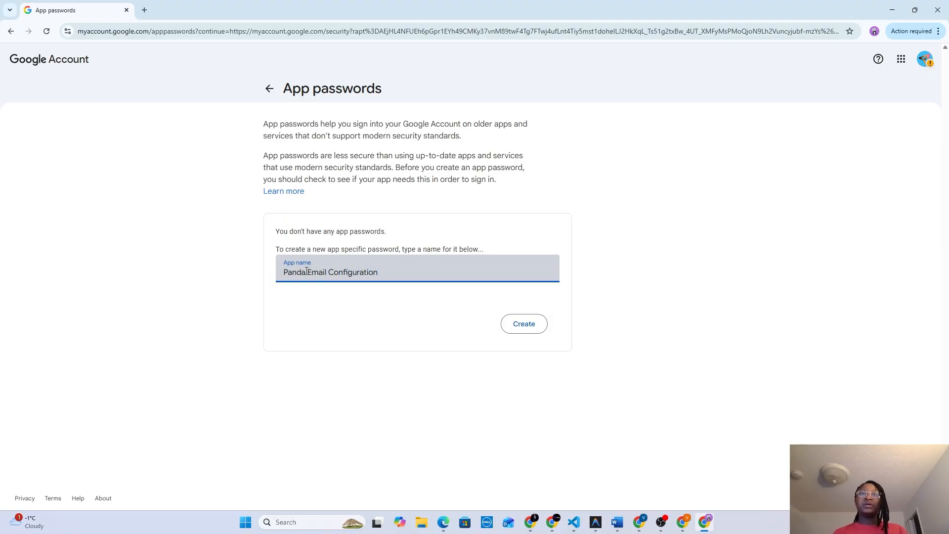
click(307, 271)
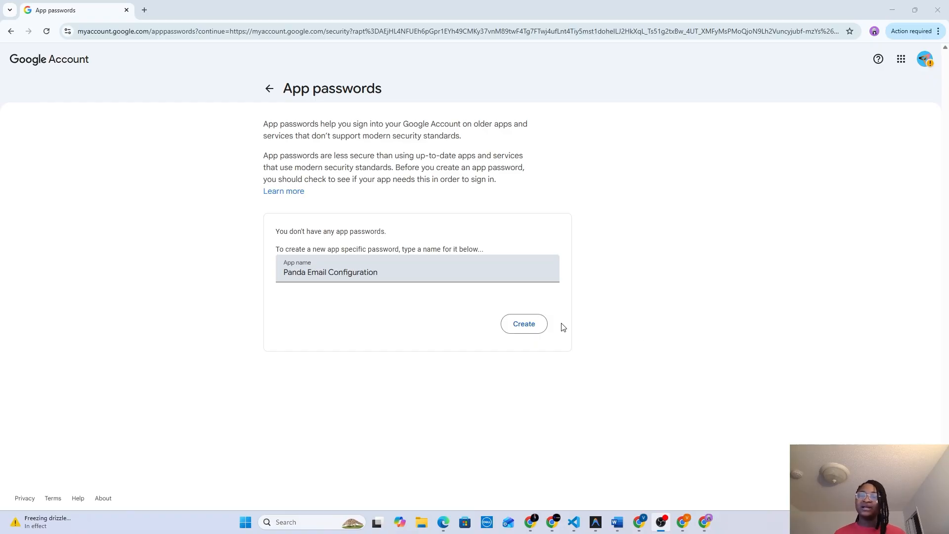
- Create the Panda Email Configuration app password, copy the 16-character code, and close the dialog
click(523, 328)
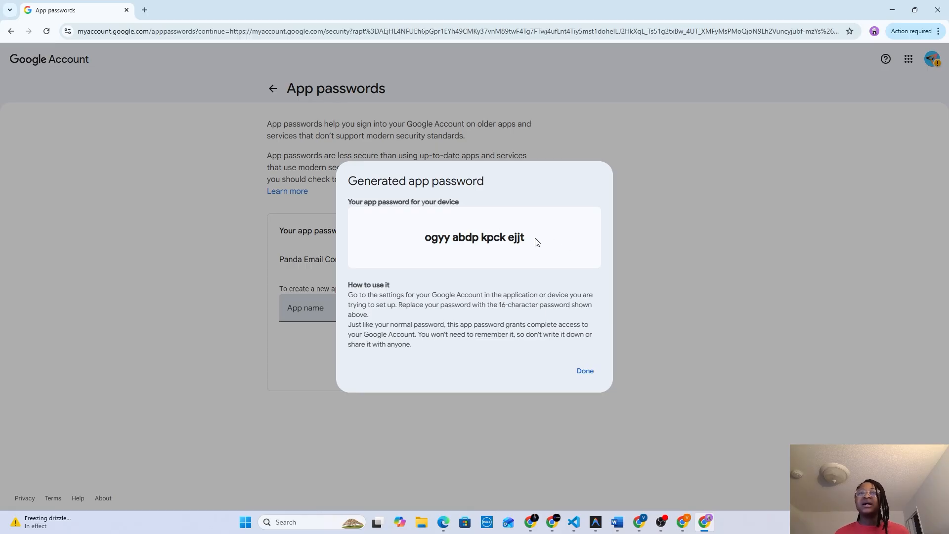
drag(550, 242, 414, 235)
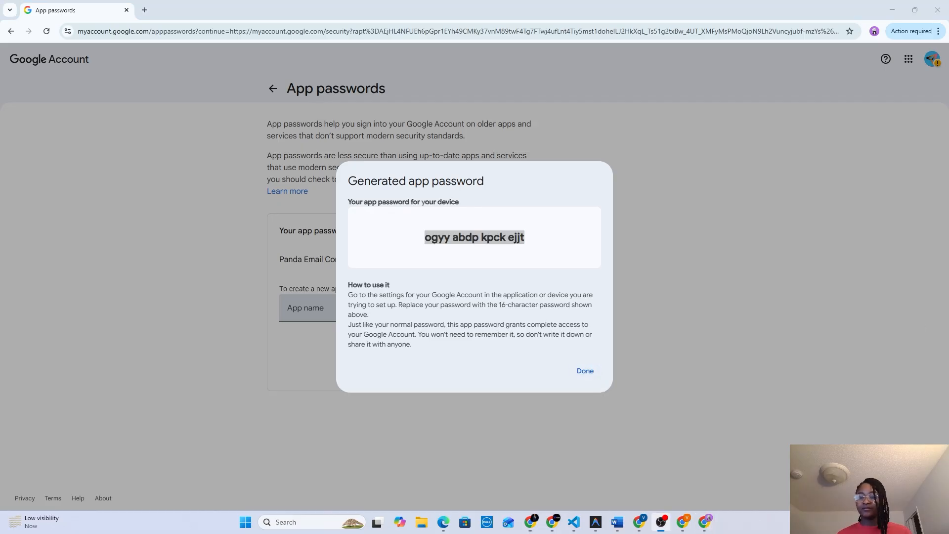
click(585, 373)
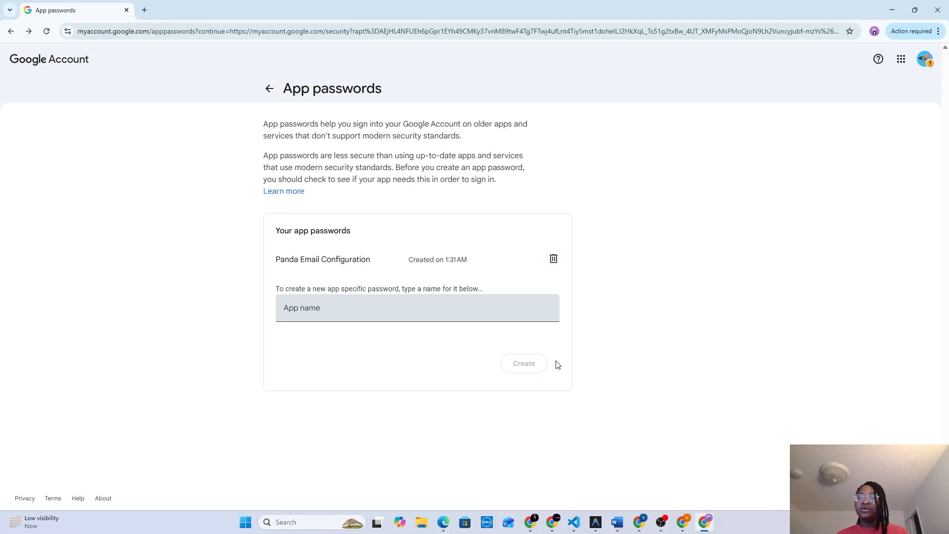
- Type and erase test text in the App name field, creating no additional app password
click(329, 310)
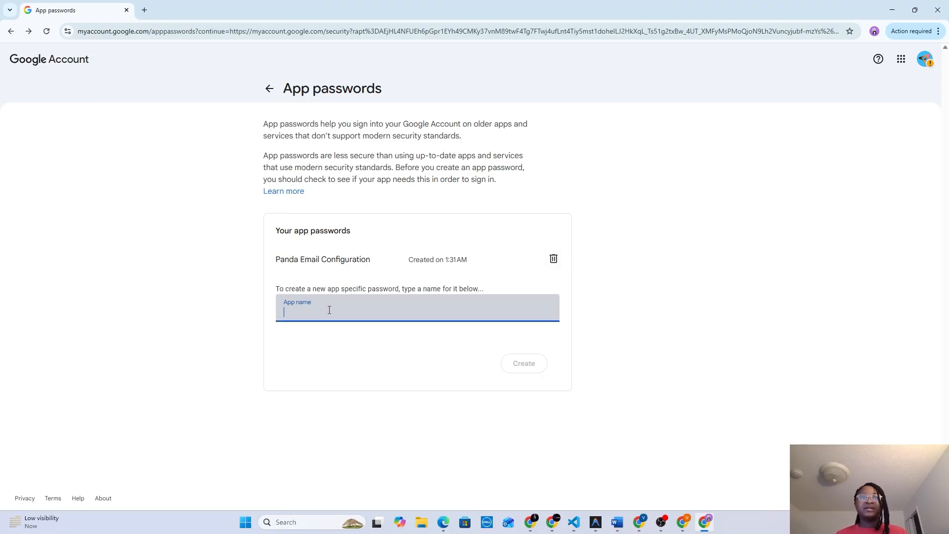
text(rw)
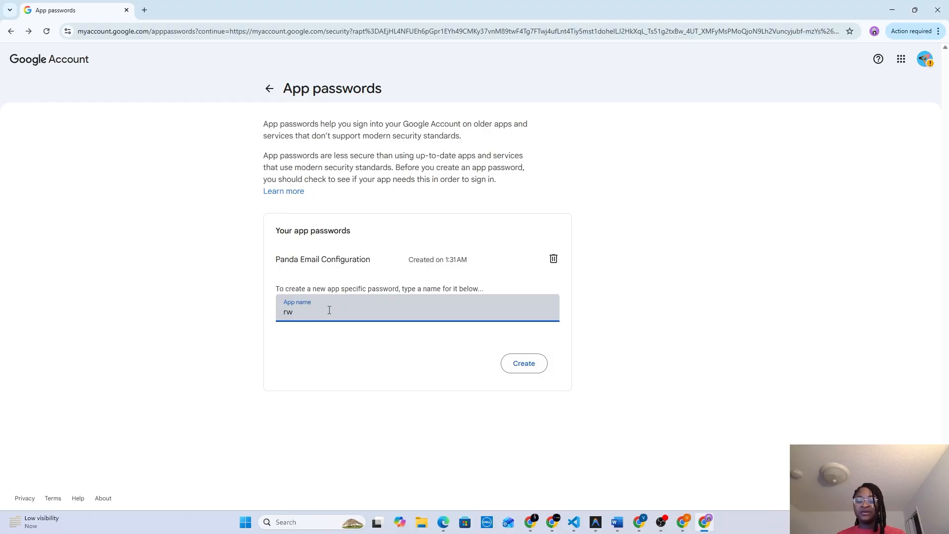
key(BackSpace)
key(BackSpace)
text(kjj)
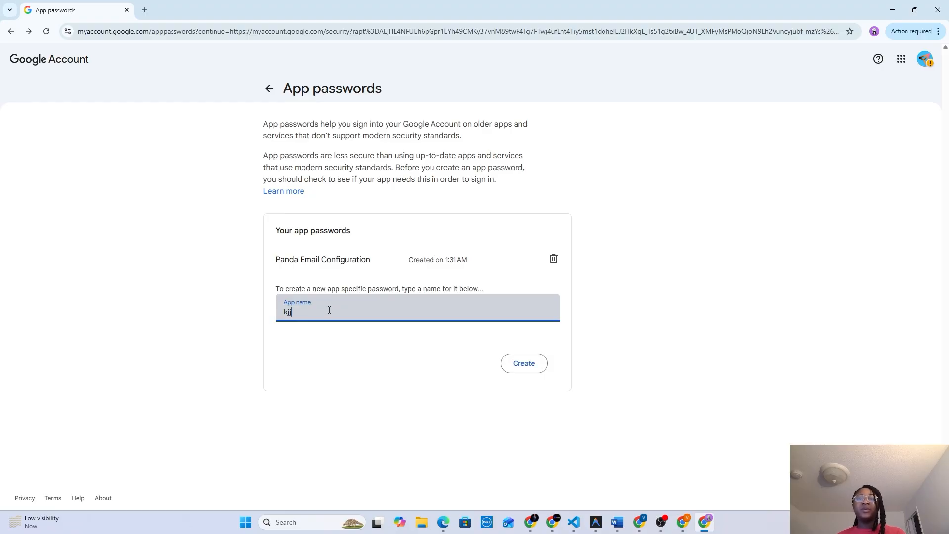
key(BackSpace)
key(BackSpace)
key(BackSpace)
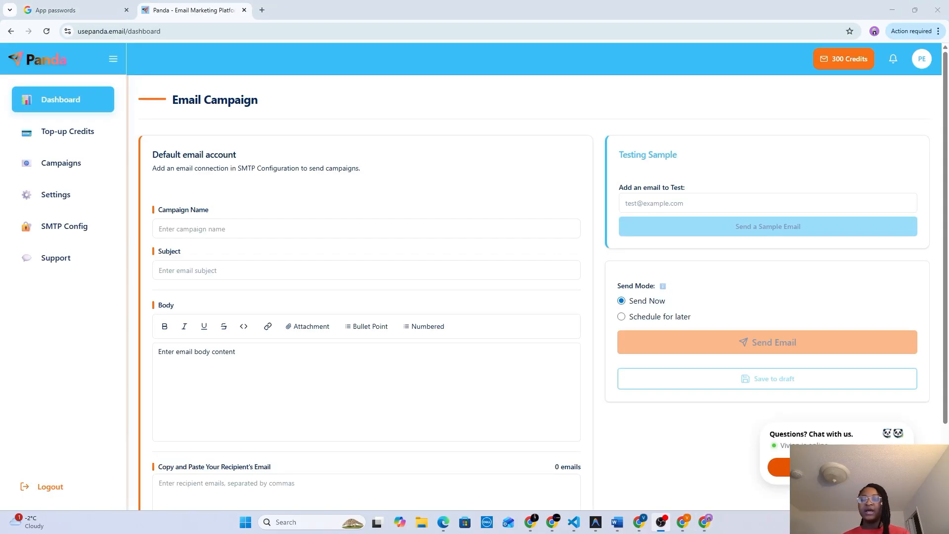
- Open SMTP Config in Panda and select Use App Password to show the Add Gmail Account form
click(54, 227)
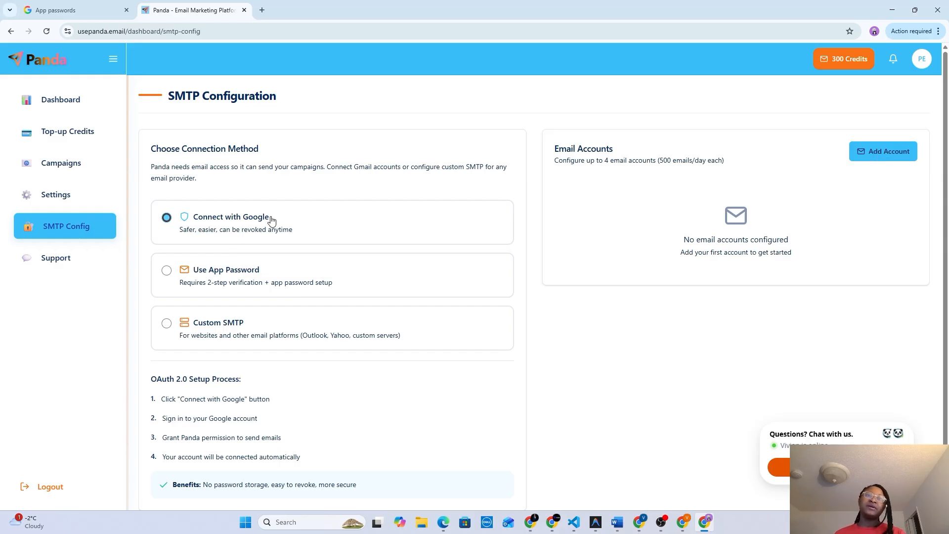
click(167, 270)
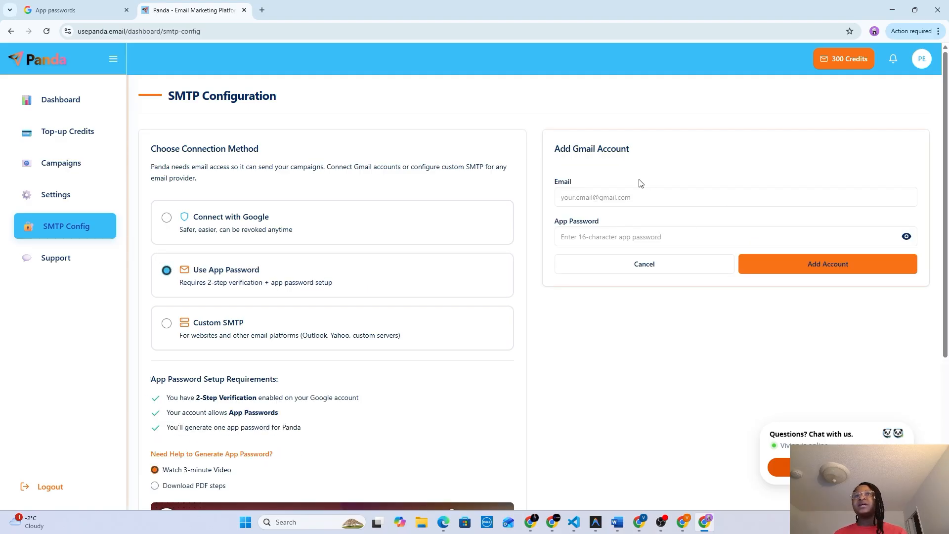
- Fill the Email field with the saved Gmail address from autofill
click(577, 198)
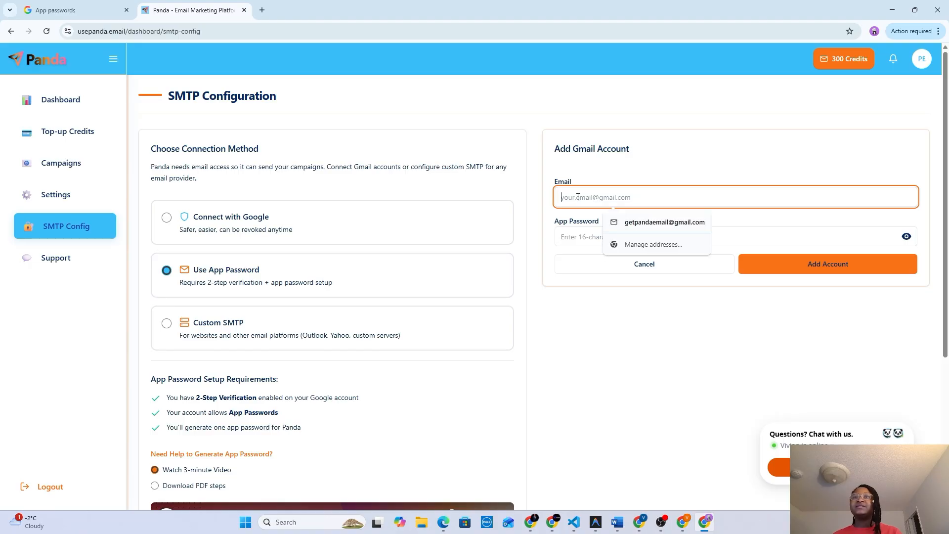
click(664, 223)
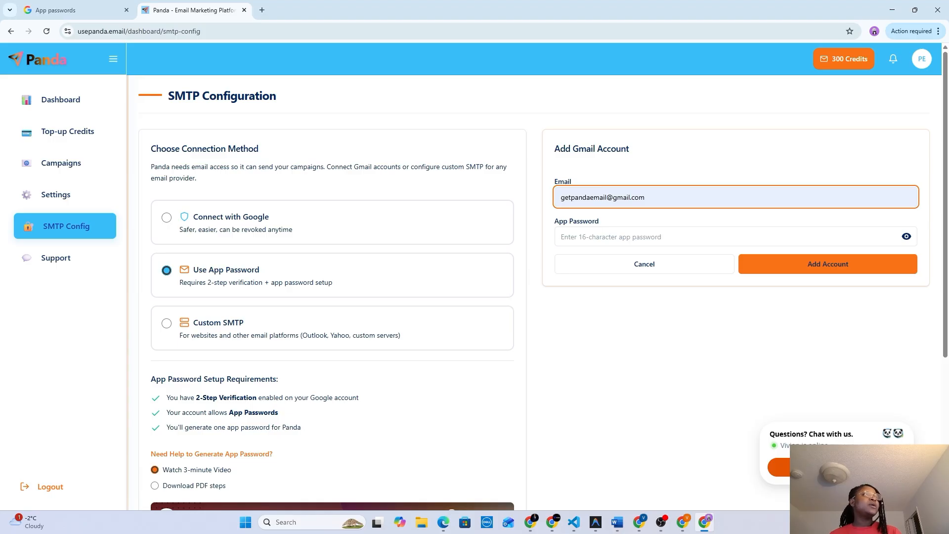
key(alt+Tab)
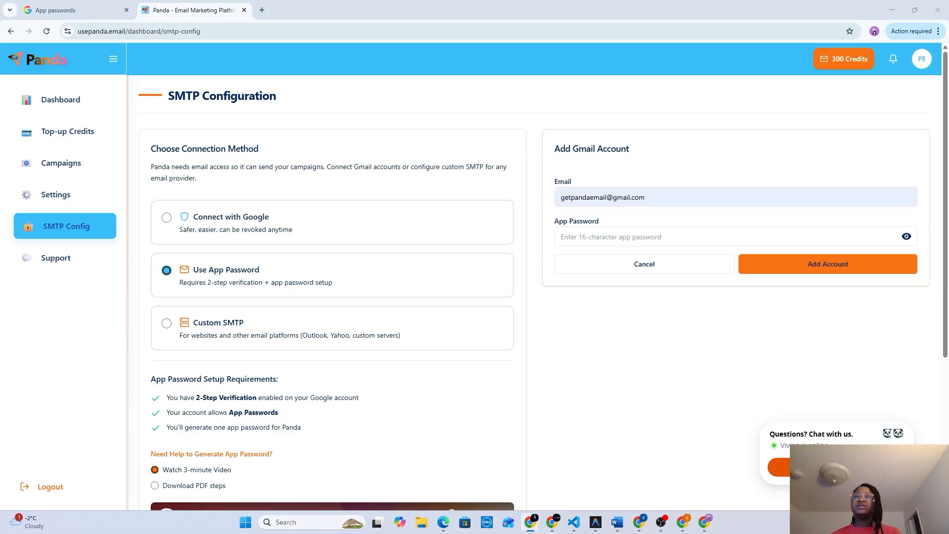
- Paste the copied app password into App Password and reveal it to confirm it reads correctly
click(586, 238)
key(ctrl+v)
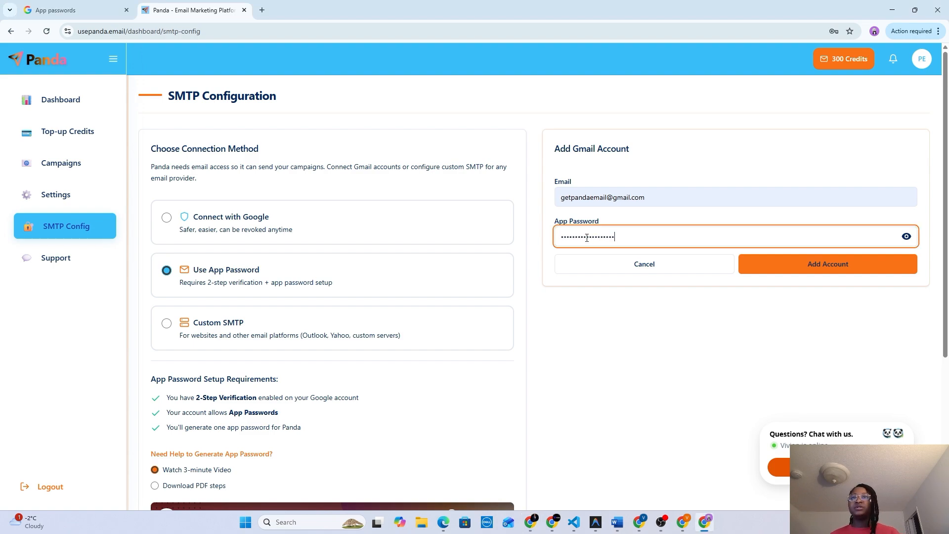
click(906, 236)
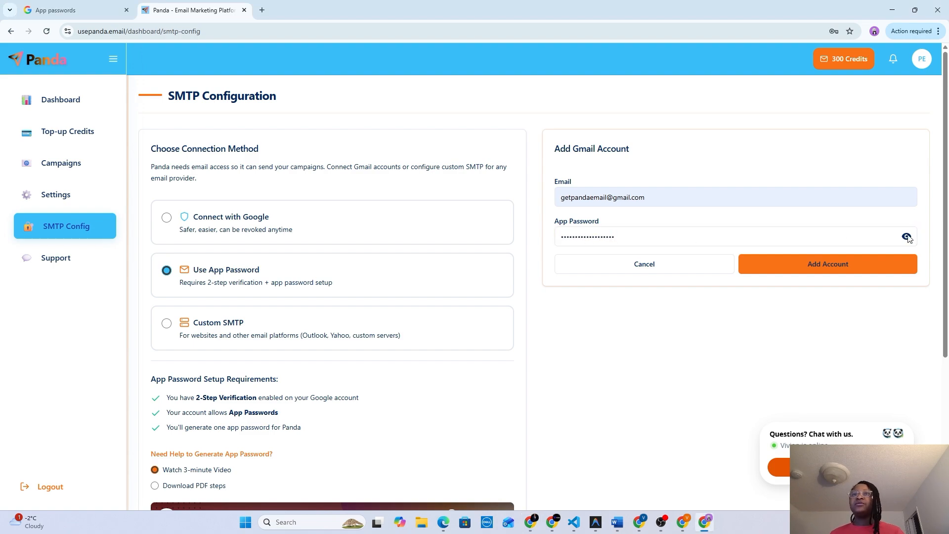
click(908, 237)
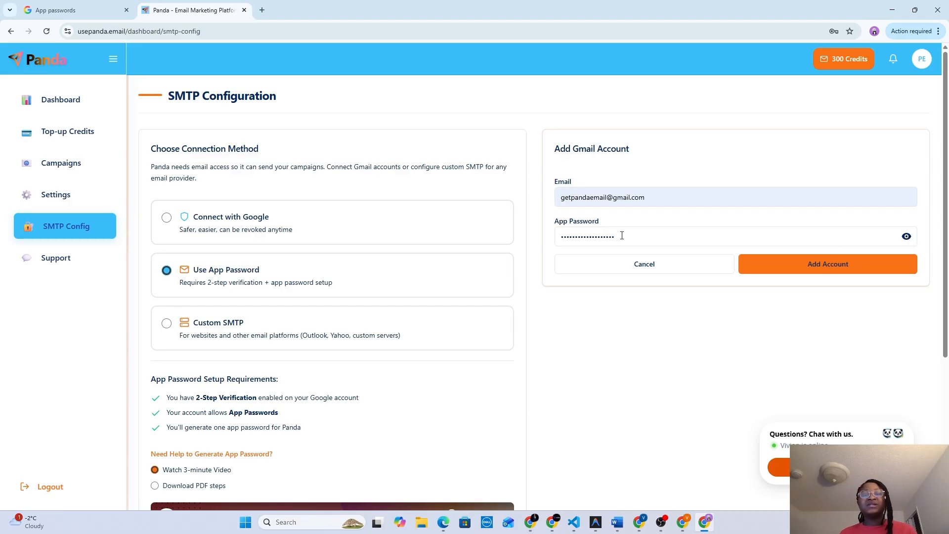
click(907, 238)
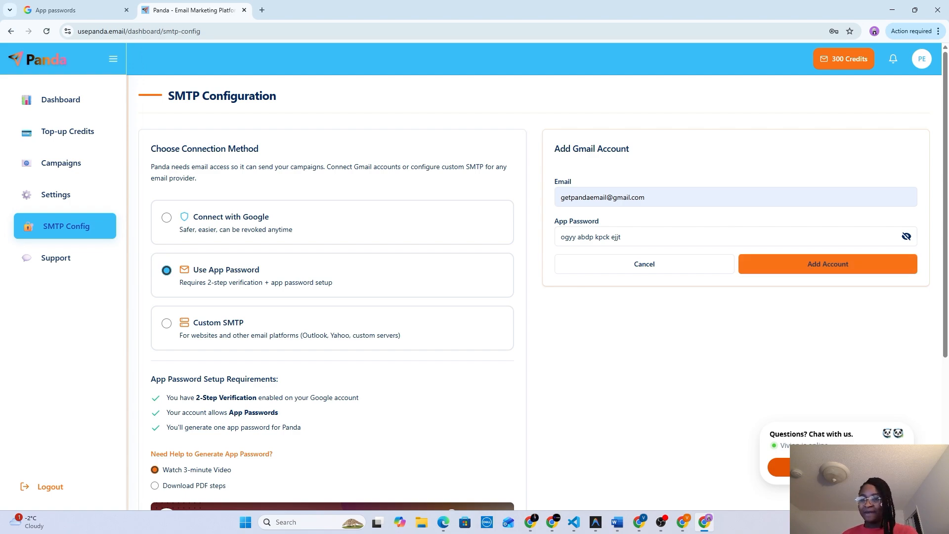
- Mask the password, add the Gmail account to Panda, and decline Chrome's save-password offer
click(906, 236)
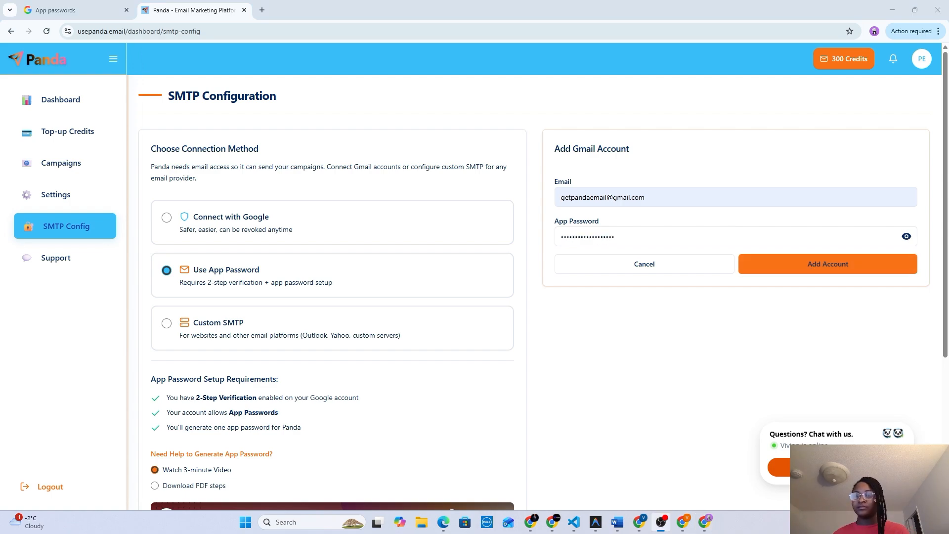
click(796, 268)
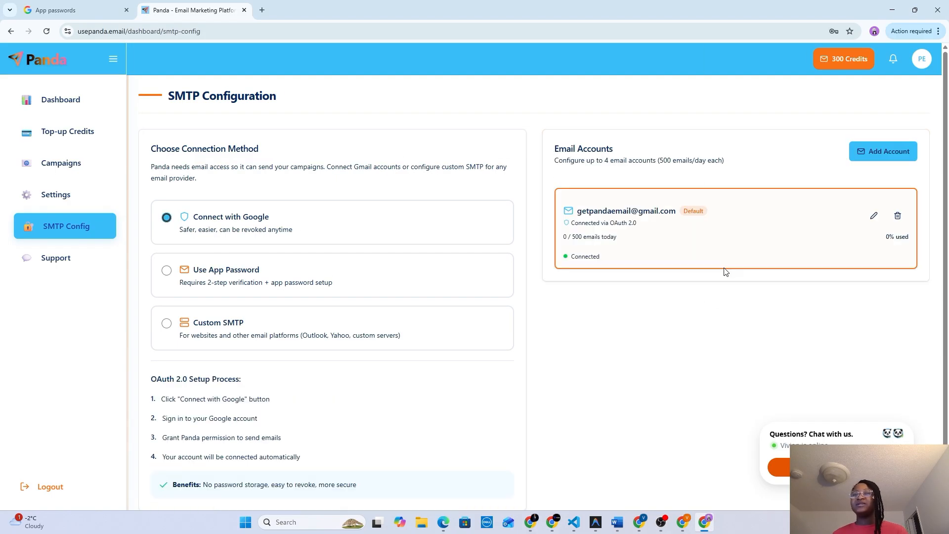
click(796, 247)
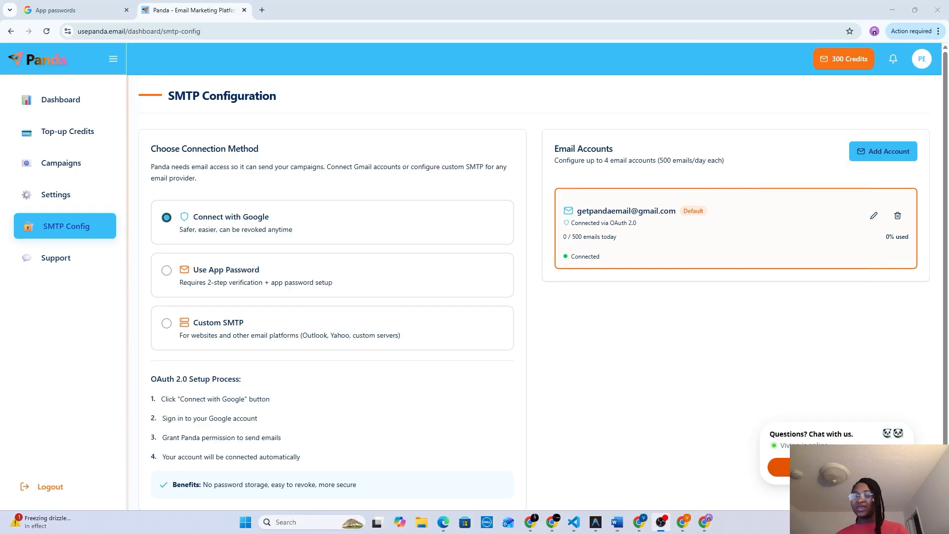